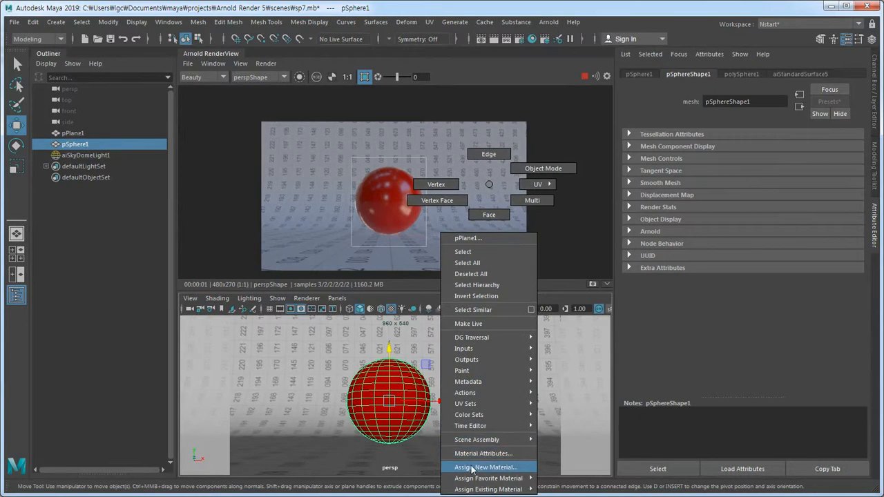
- Assign a new aiStandardSurface material to the sphere
left_click(106, 141)
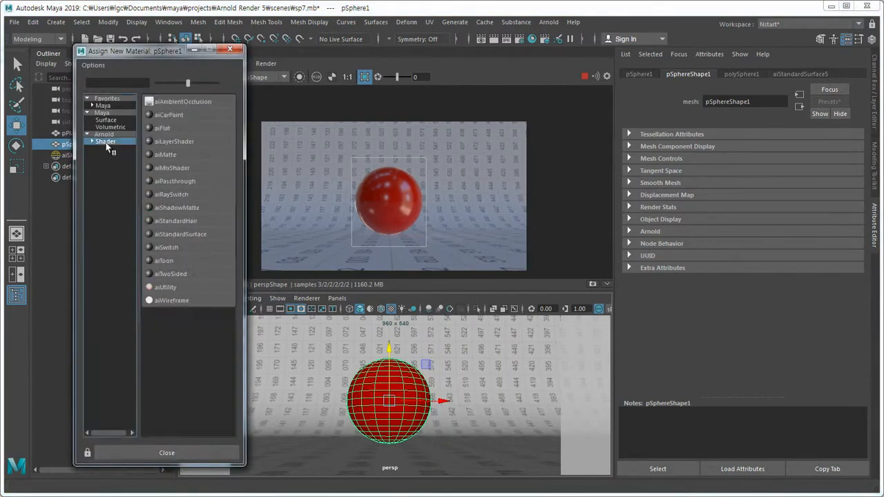
left_click(191, 235)
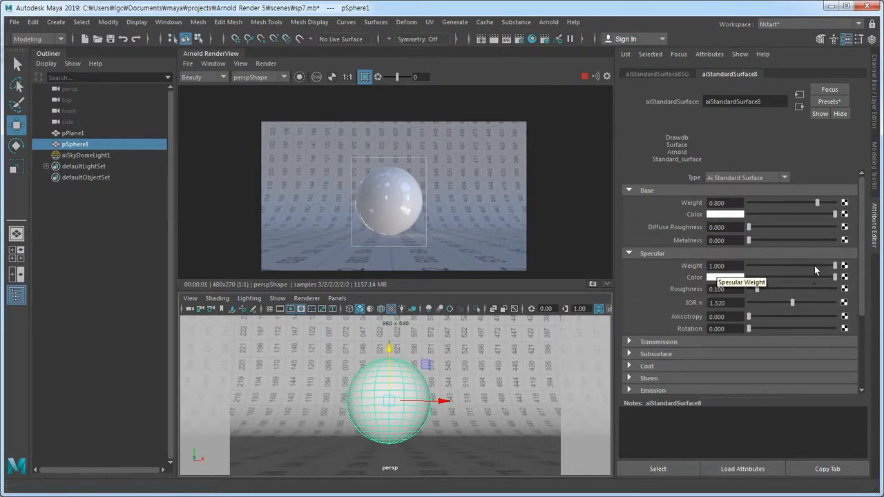
- Test a specular weight of 0 and a red specular color on the sphere's material, restoring weight 1 and white
left_click_drag(835, 266, 752, 274)
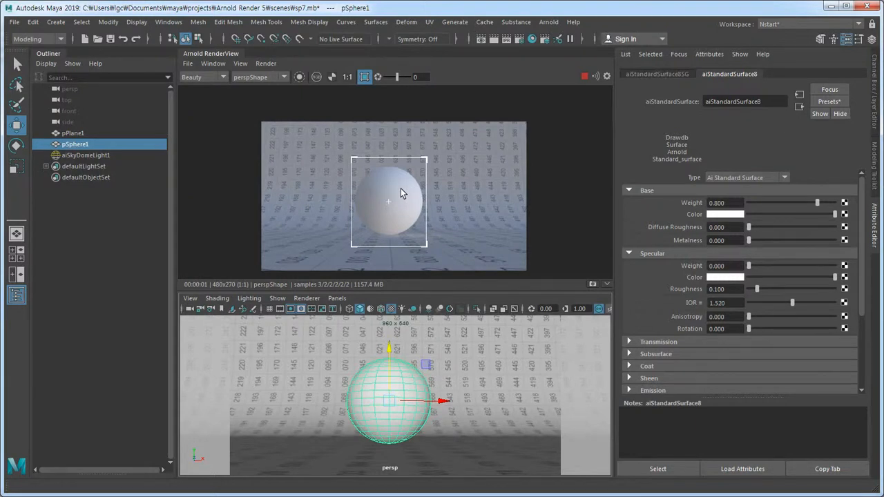
left_click_drag(748, 266, 843, 274)
left_click(719, 276)
left_click(676, 249)
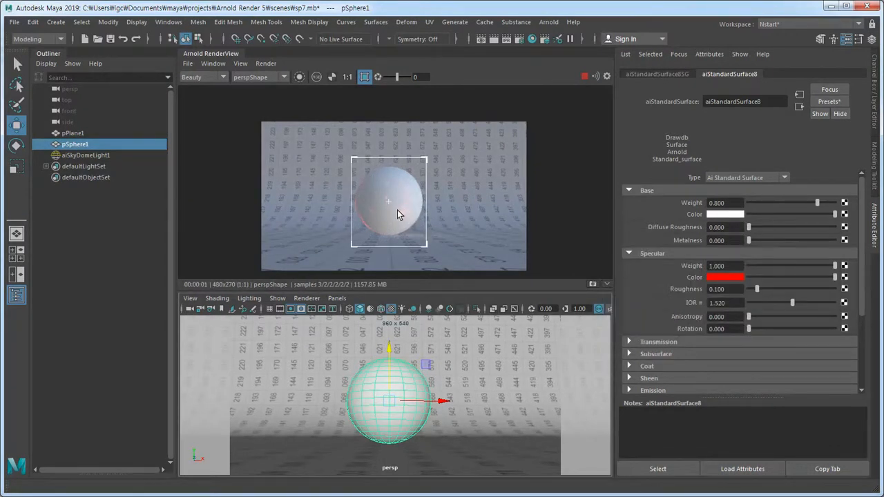
left_click(719, 279)
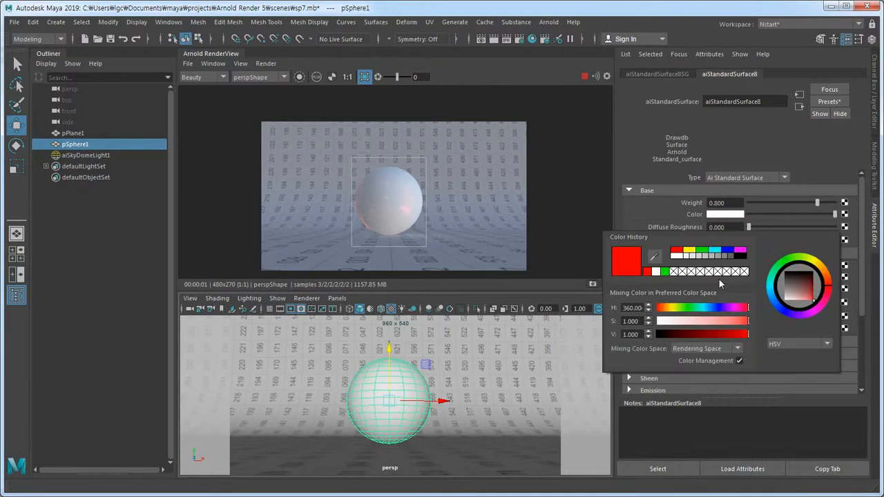
left_click(678, 256)
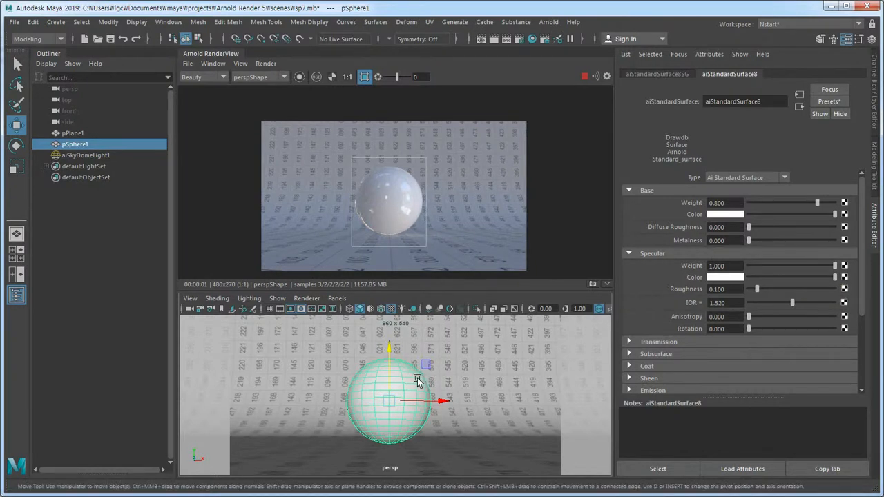
- Enlarge the sphere in the camera view and expand the render crop region to enclose the whole sphere
scroll(414, 381, "up", 2)
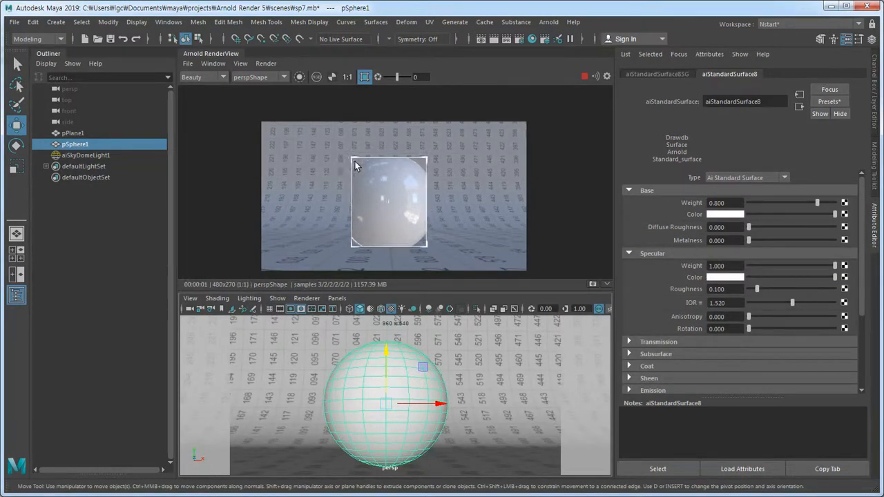
left_click_drag(353, 157, 330, 148)
left_click_drag(429, 243, 441, 262)
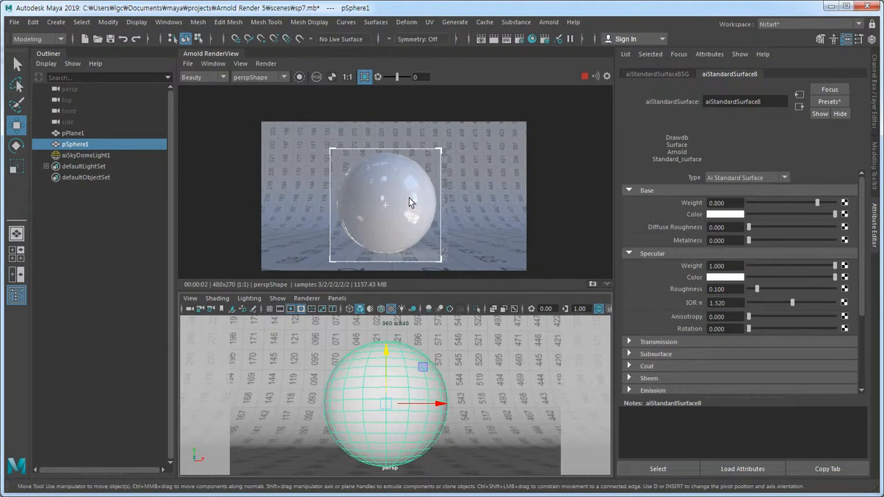
- Connect a File texture to the material's specular color and load DIR014.JPG from the sourceimages folder
left_click(845, 277)
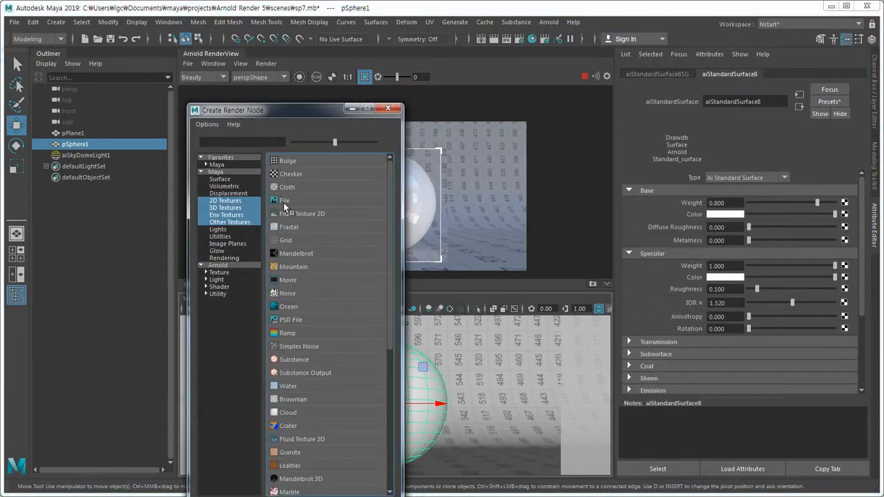
left_click(285, 201)
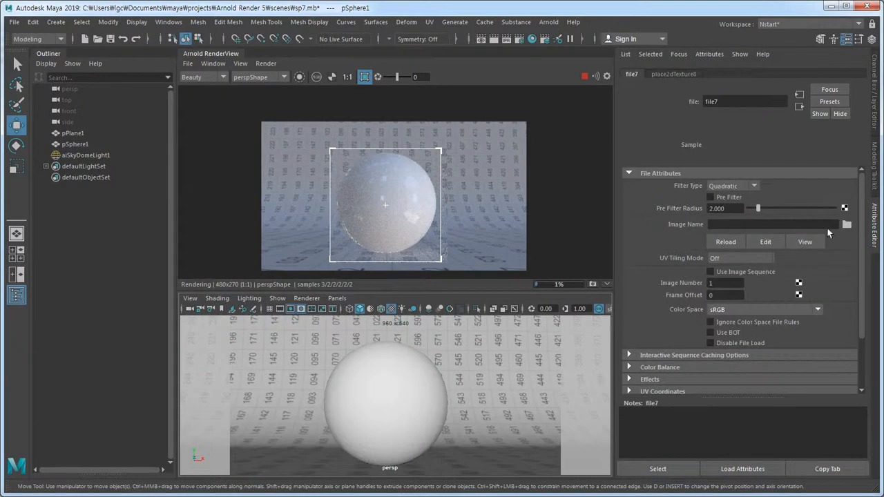
left_click(847, 225)
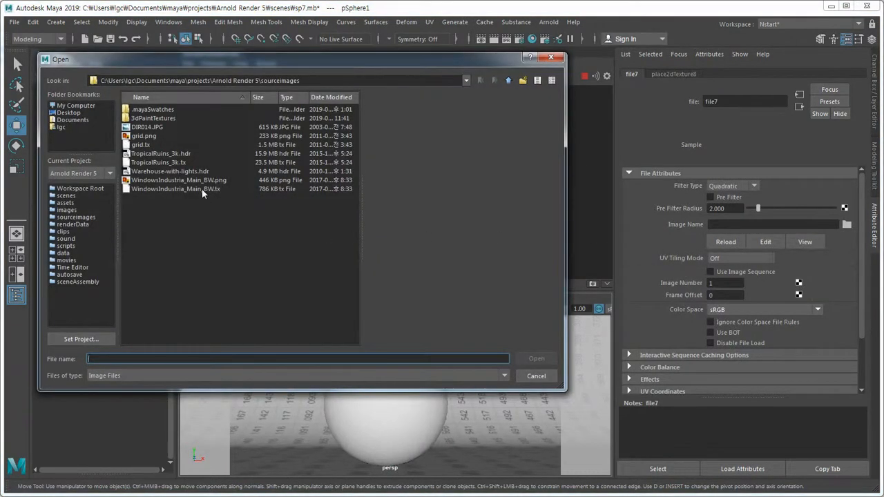
left_click(152, 128)
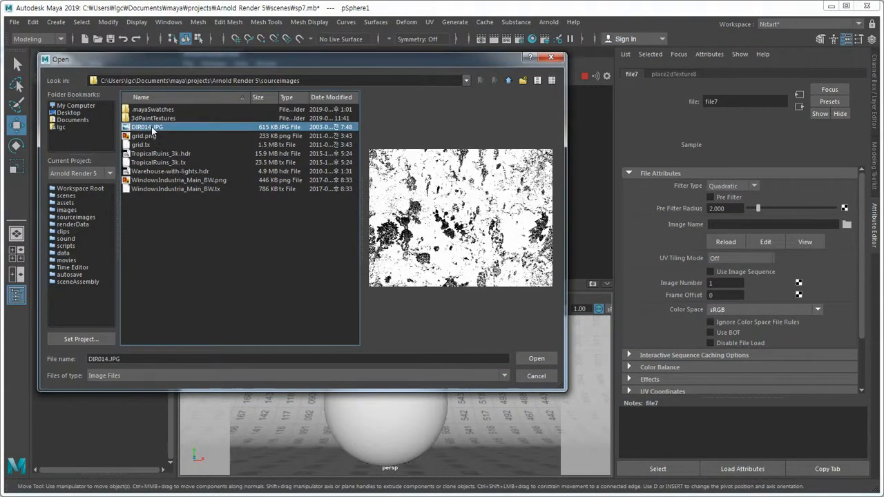
left_click(536, 359)
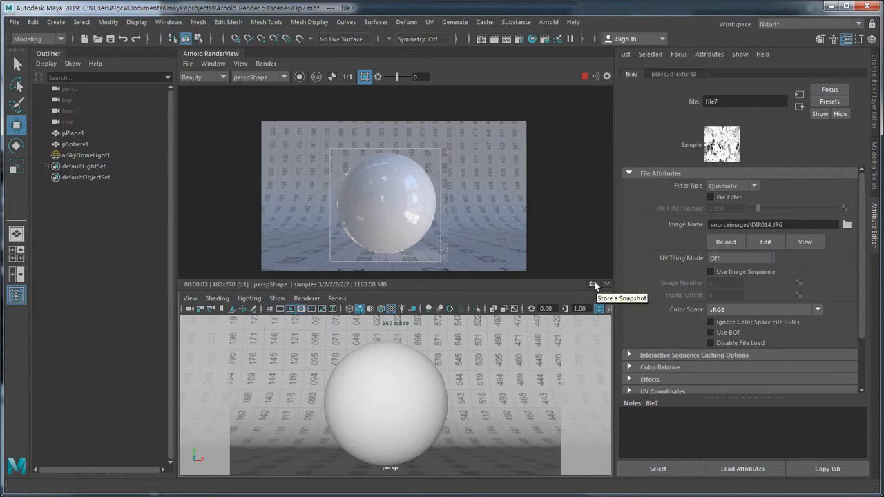
- Return to the aiStandardSurface attributes, store a snapshot of the textured render, and enlarge the render view to show it
left_click(800, 105)
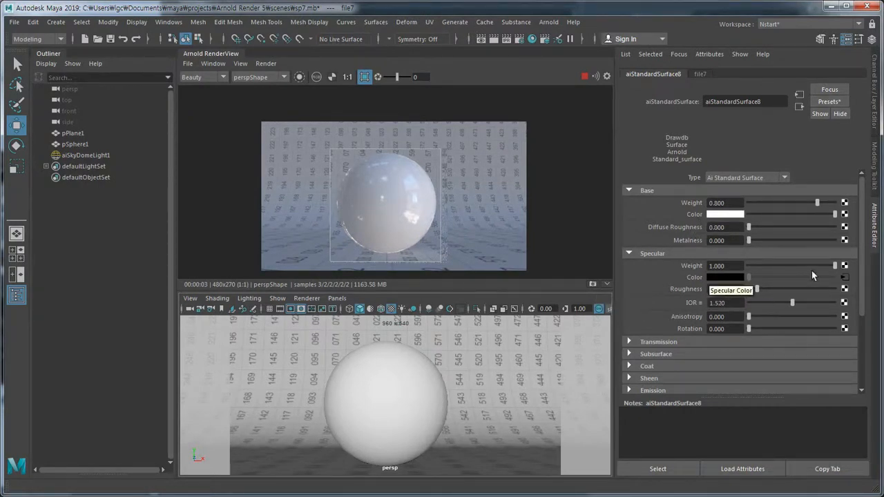
left_click(593, 283)
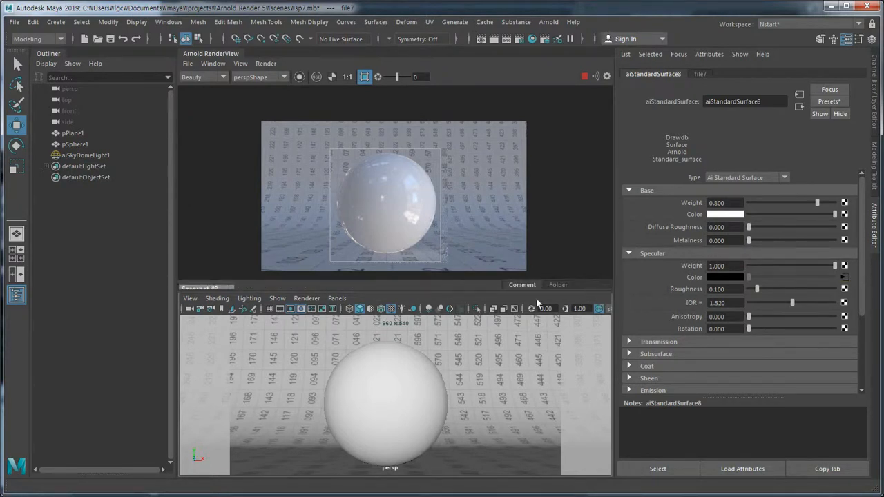
left_click_drag(499, 288, 498, 382)
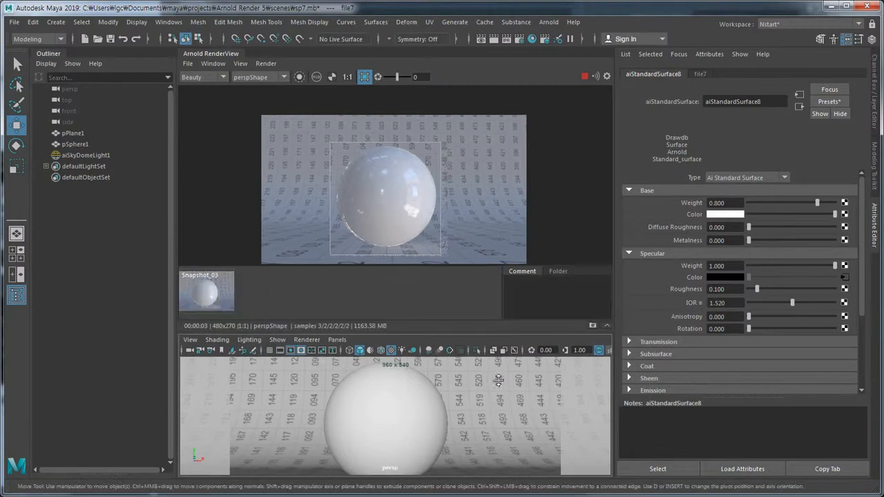
- Break the texture connection on the specular color and set the color back to white
right_click(697, 278)
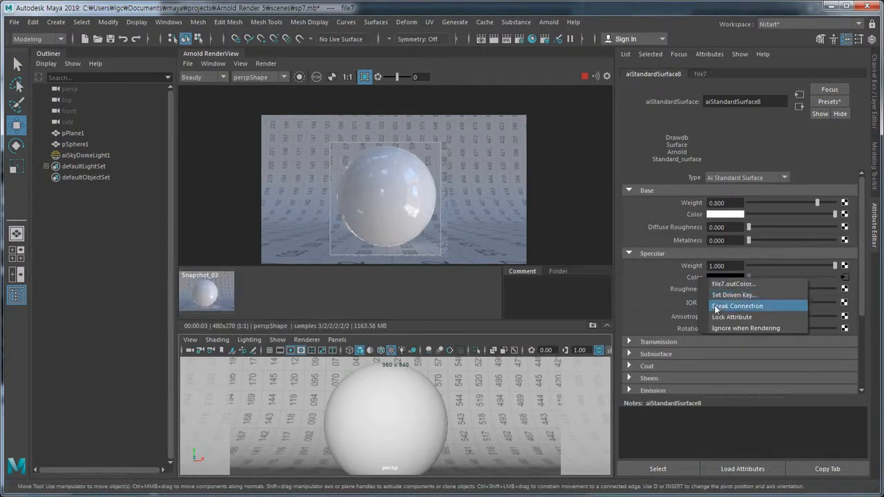
left_click(737, 306)
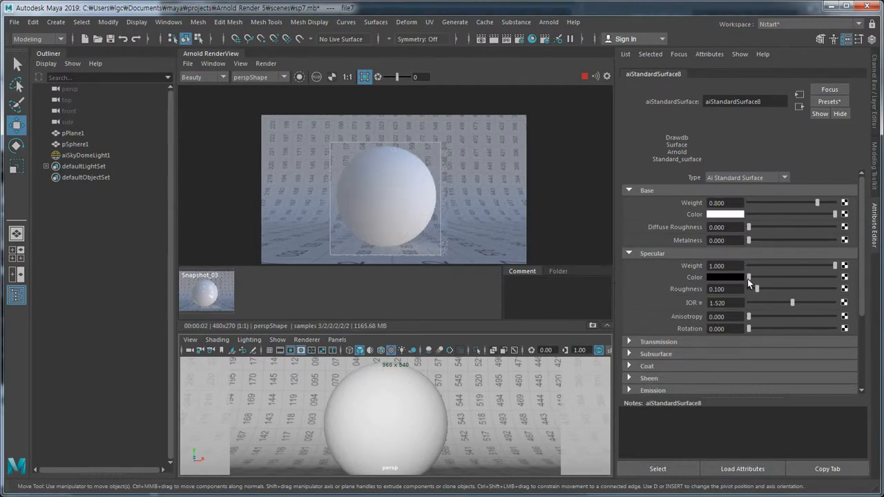
left_click_drag(753, 280, 840, 284)
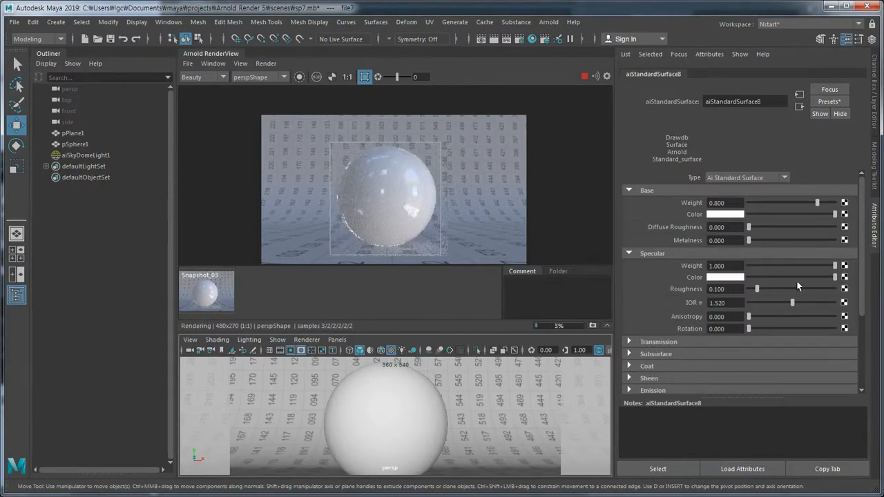
- Store a second snapshot with the white specular color, compare the two snapshots alternately, and return to the live render
left_click(594, 327)
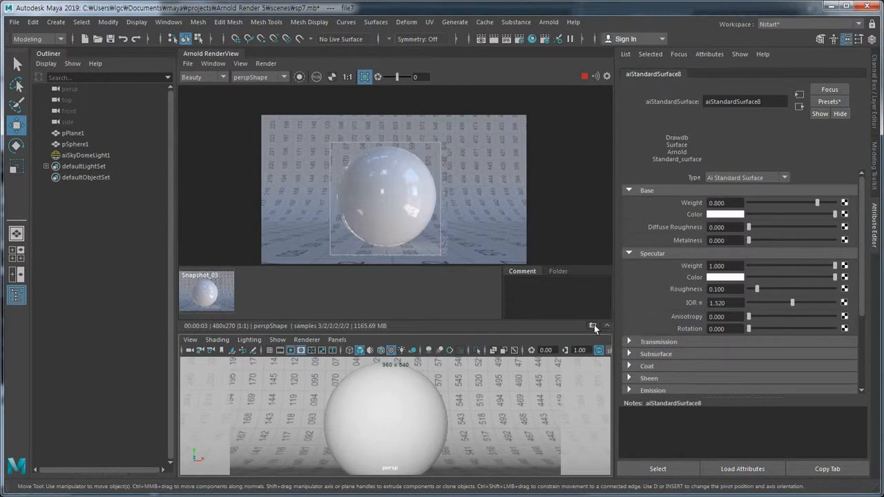
left_click(206, 294)
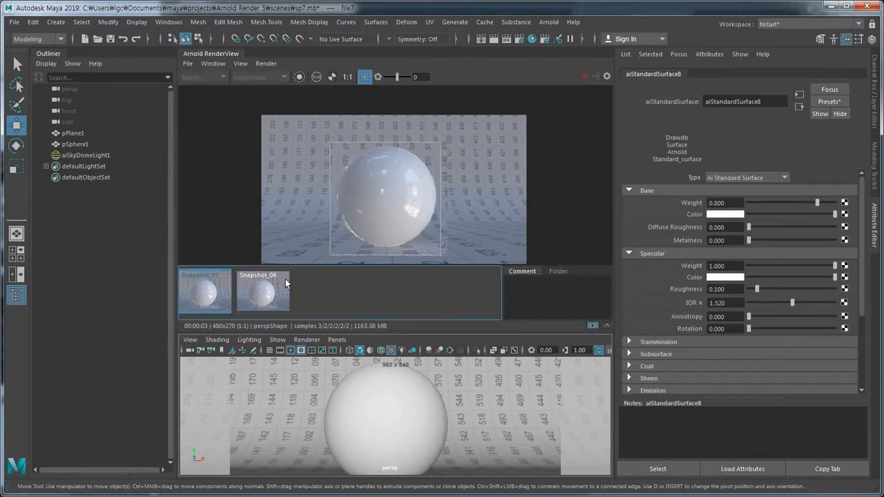
left_click(268, 296)
left_click(224, 292)
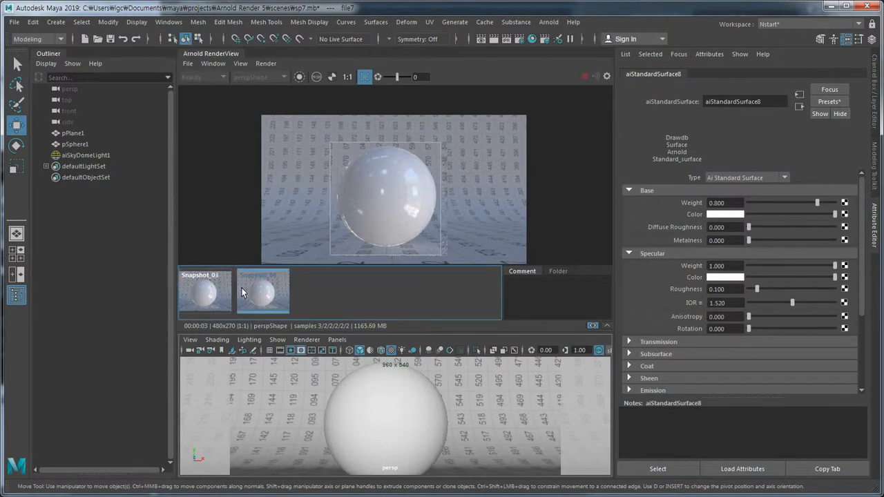
left_click(268, 295)
left_click(212, 292)
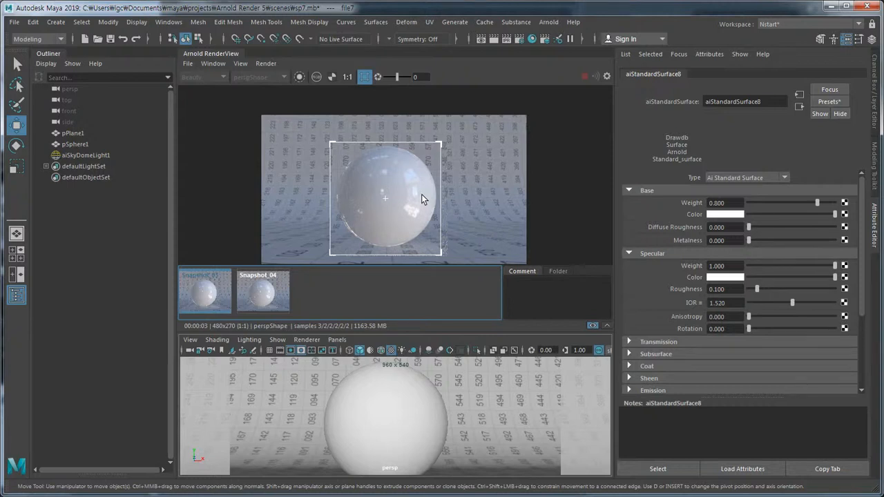
left_click(592, 325)
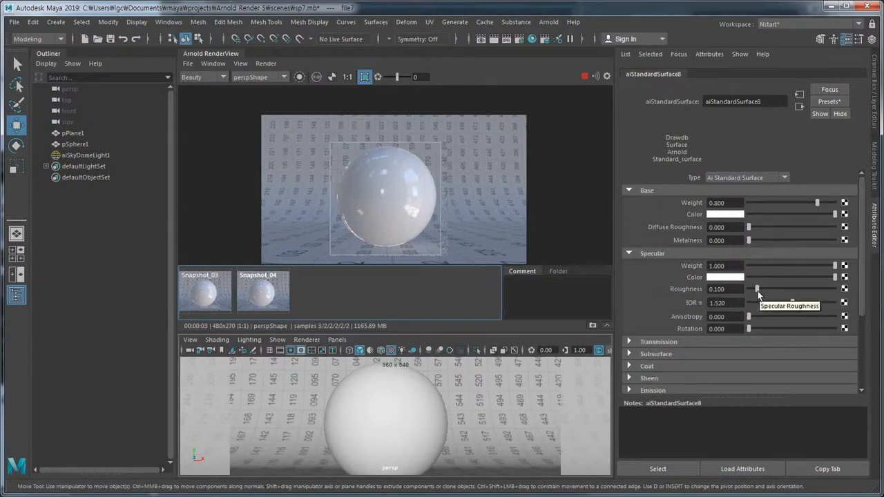
- Test the specular roughness at 0 and about 0.47, and restore it to 0.1
left_click_drag(758, 294, 739, 298)
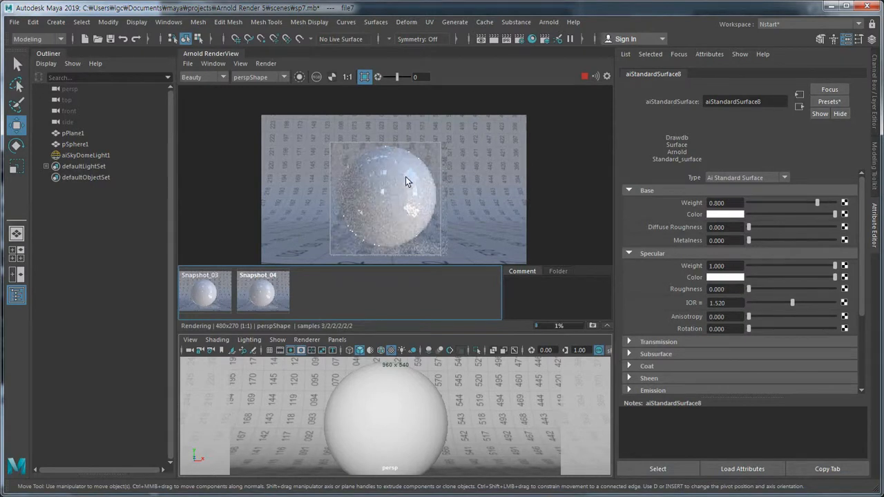
left_click_drag(749, 289, 789, 293)
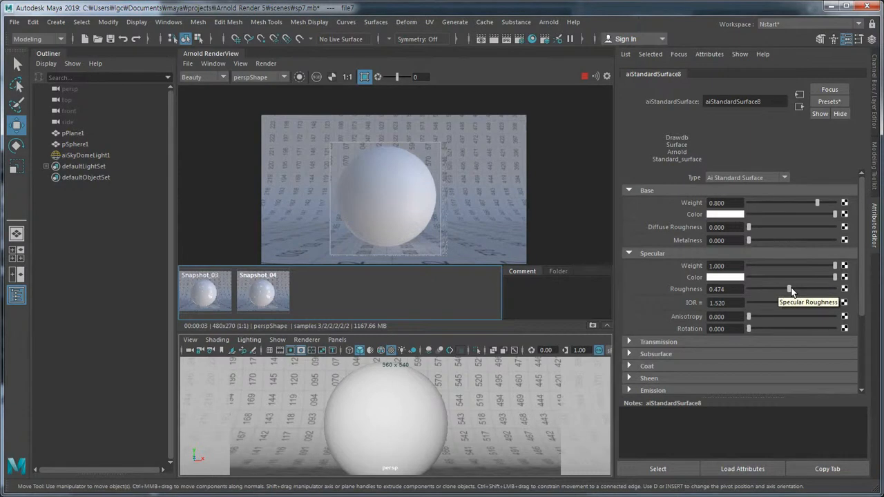
left_click_drag(789, 290, 661, 296)
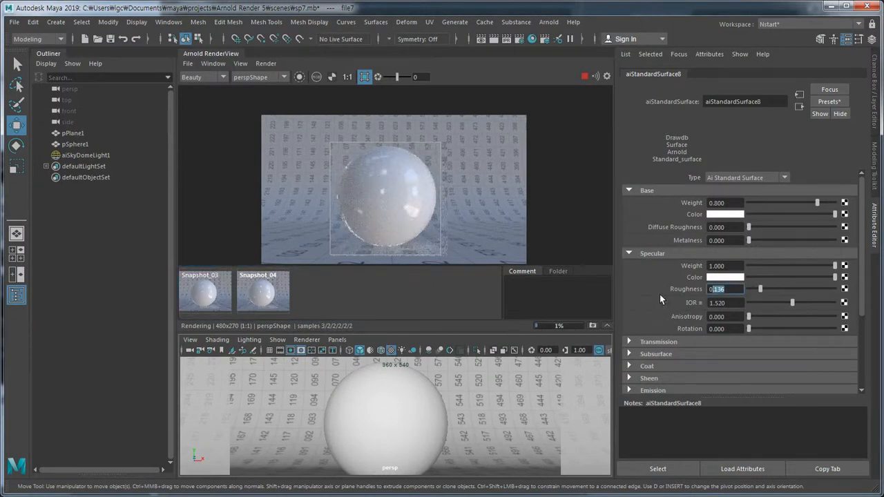
type("0.1")
key("Return")
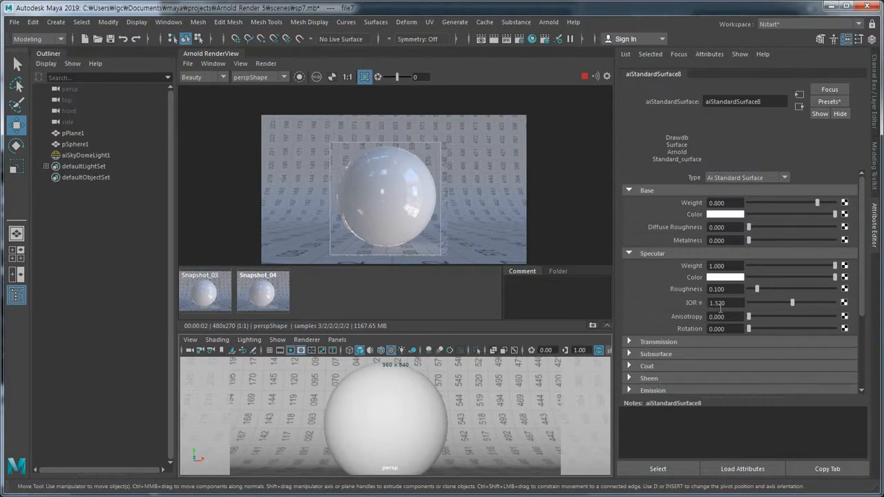
- Set the specular IOR to 1 and raise it gradually to about 1.36 to compare the reflections
left_click(728, 303)
key("Return")
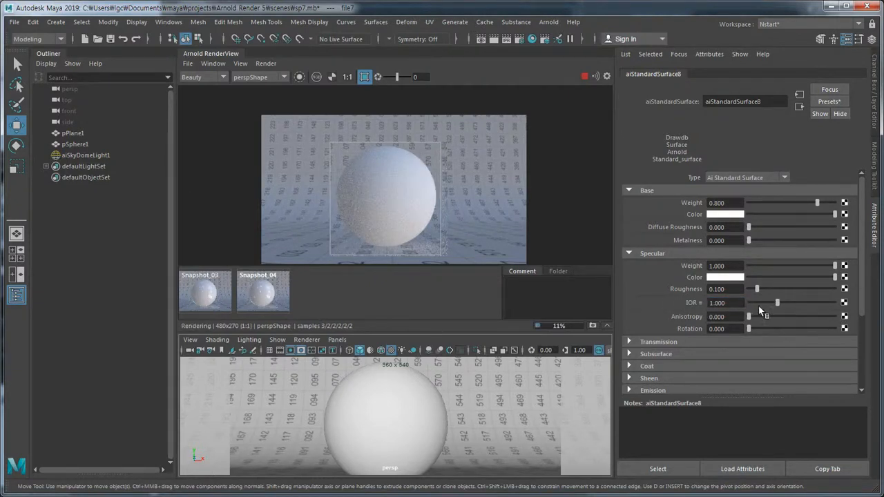
left_click_drag(778, 303, 779, 303)
left_click_drag(780, 302, 783, 303)
left_click_drag(781, 304, 785, 304)
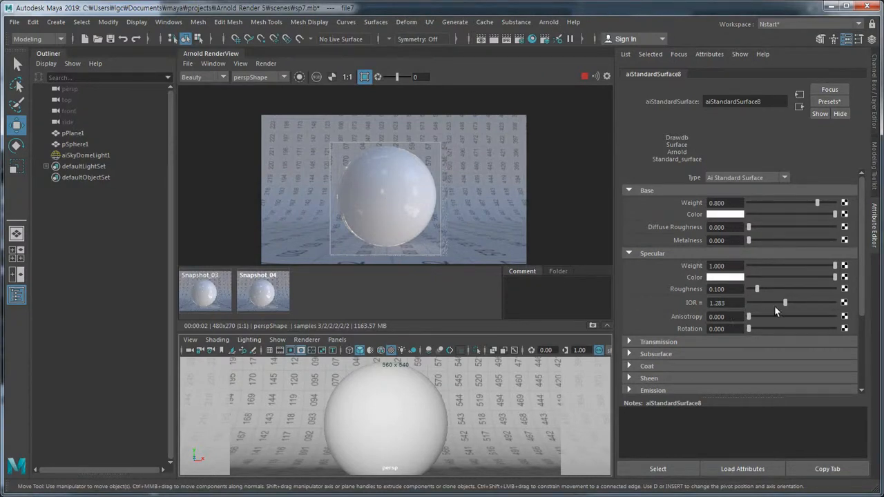
left_click_drag(787, 303, 788, 304)
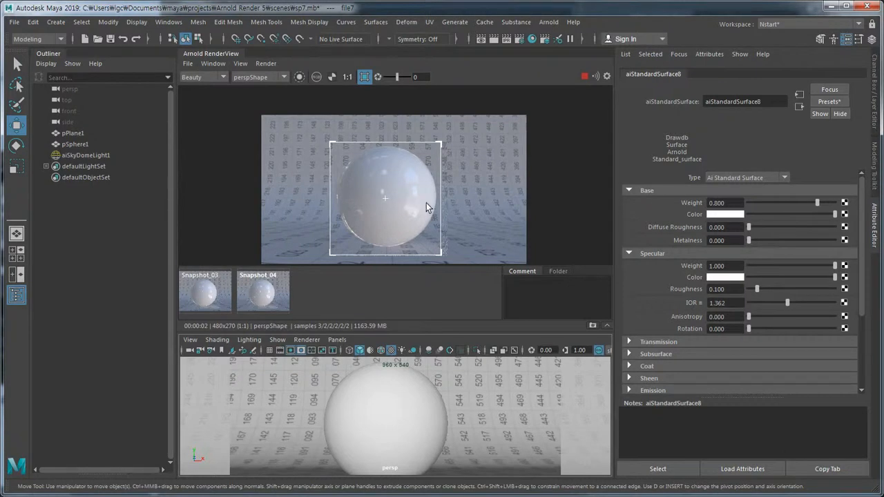
- Consult the IOR section of the Arnold documentation in the browser, return to Maya, and set the specular IOR to 1.53
key("alt+Tab")
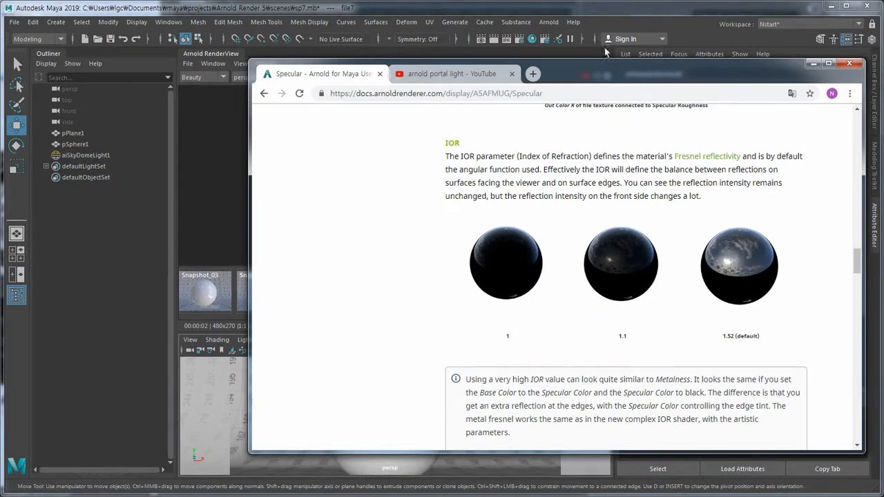
left_click(598, 16)
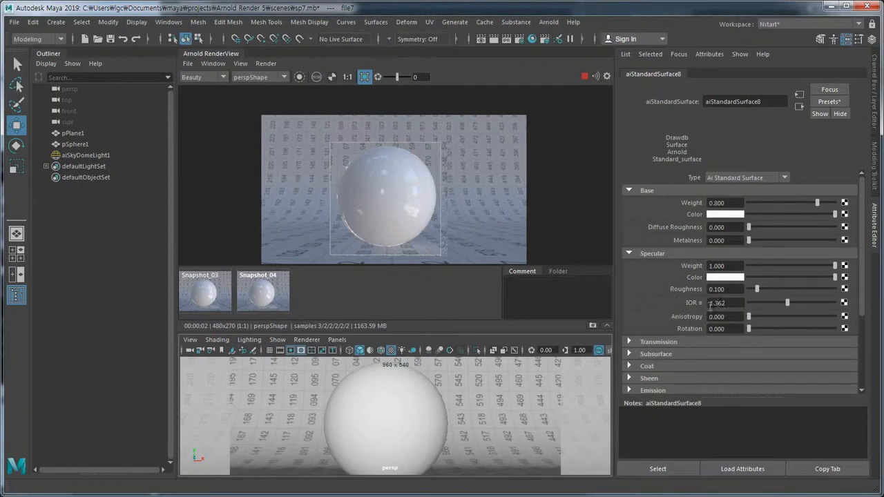
left_click(728, 303)
type("1.53")
key("Return")
- Raise the material's specular anisotropy in stages to about 0.81
left_click_drag(750, 320, 774, 317)
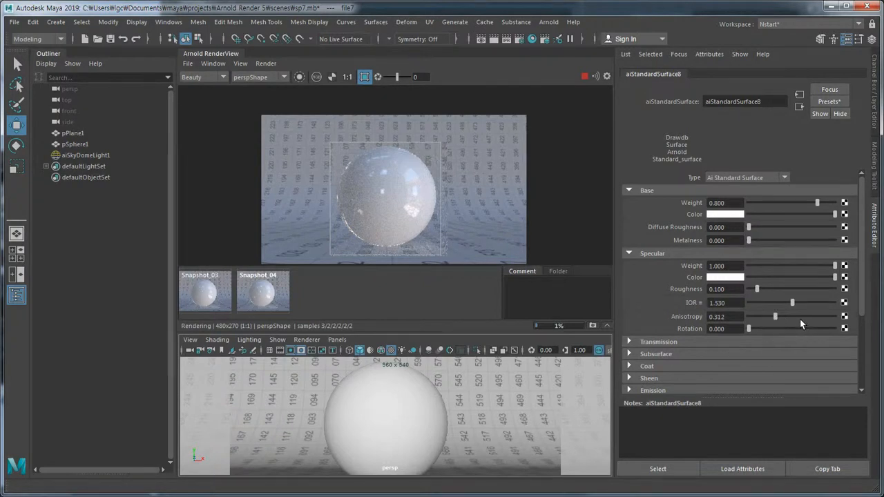
left_click(804, 320)
left_click_drag(805, 318, 817, 317)
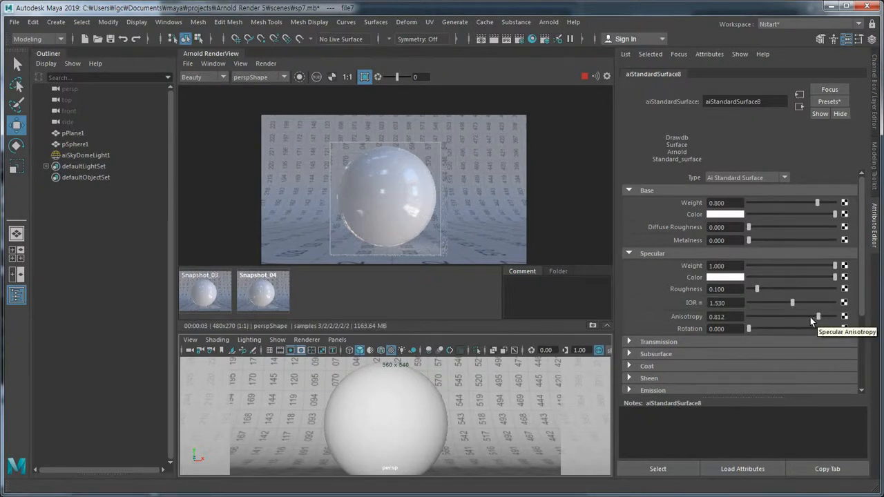
- Set the specular anisotropy to 1 and raise the specular rotation to about 0.28 to test its effect
left_click_drag(818, 321, 841, 325)
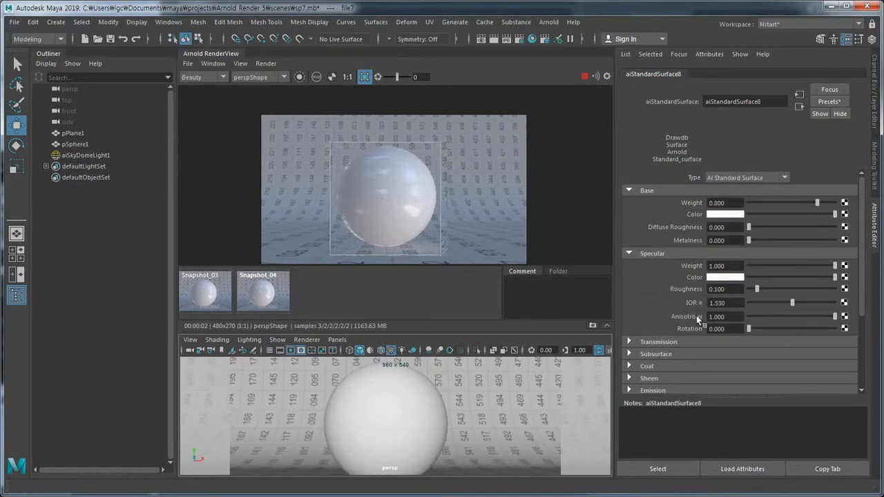
left_click_drag(749, 328, 764, 328)
left_click(772, 328)
- Reset both the specular anisotropy and the specular rotation of the material to 0
left_click(722, 317)
type("0")
key("Return")
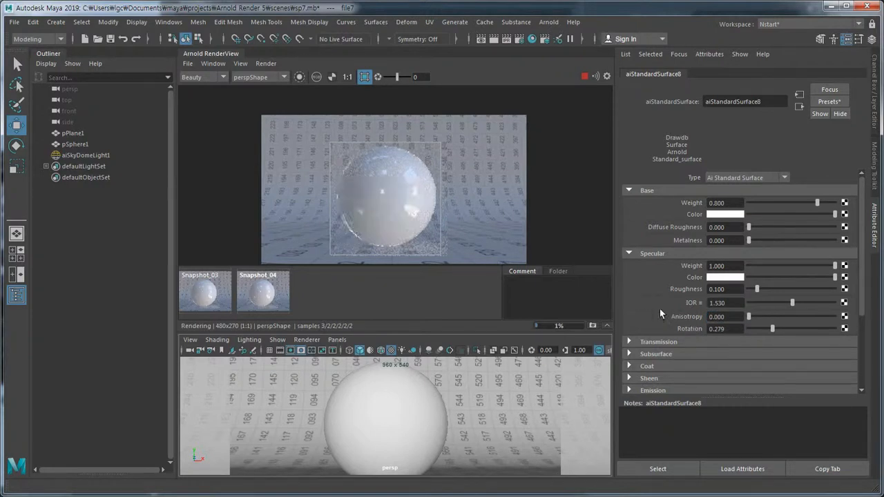
left_click_drag(773, 330, 744, 331)
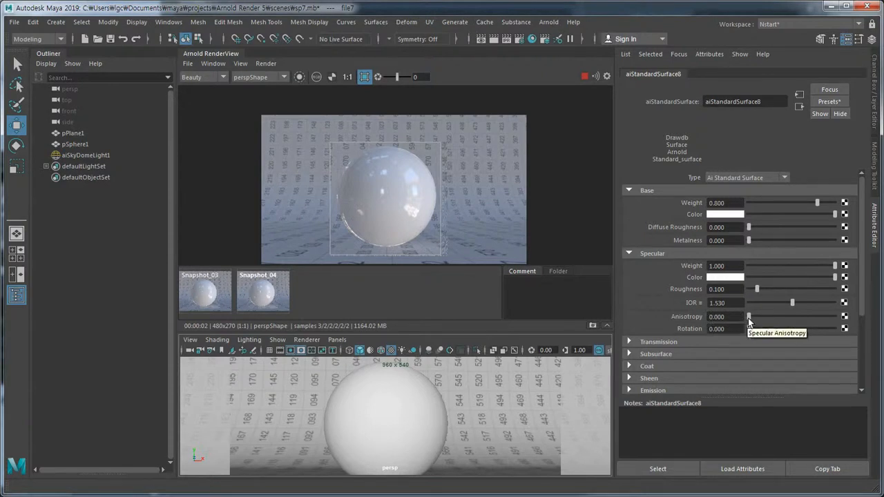
- Test the specular anisotropy at about 0.29 and at a higher amount, and restore it to 0
left_click_drag(749, 317, 774, 317)
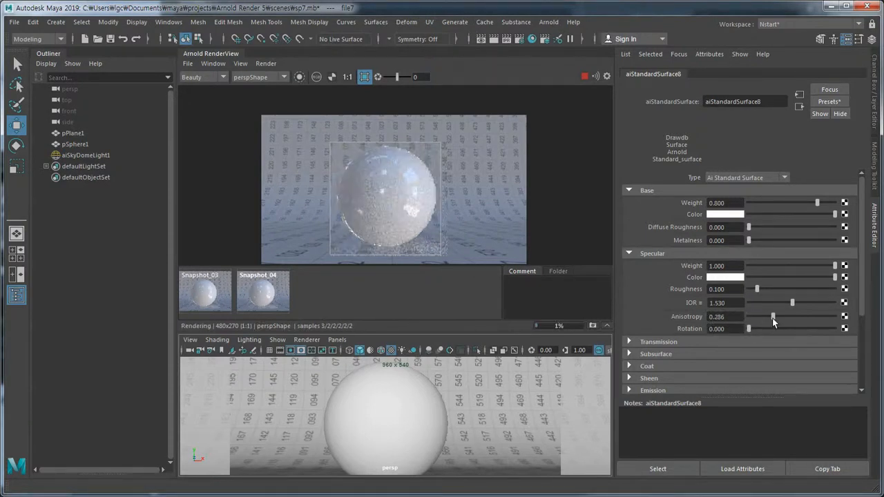
left_click_drag(773, 319, 816, 327)
left_click(703, 320)
type("0")
key("Return")
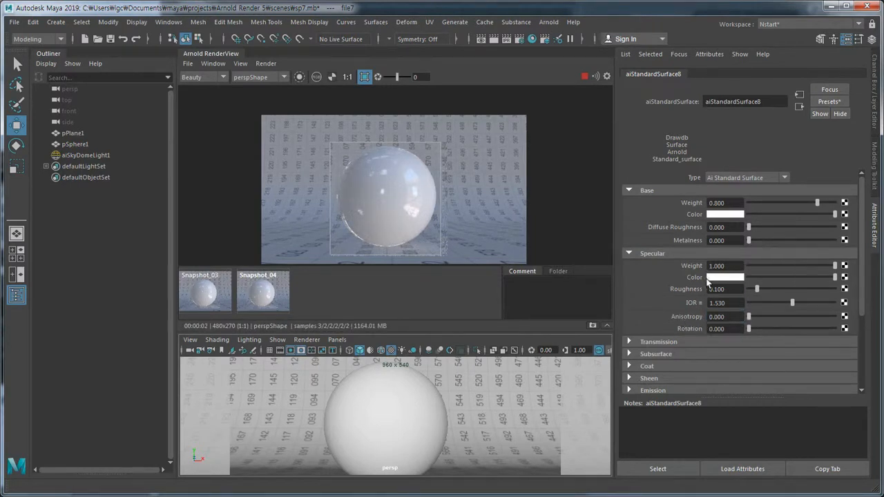
- Replace the sphere material's settings with the Gold preset
left_click(826, 103)
mouse_move(775, 312)
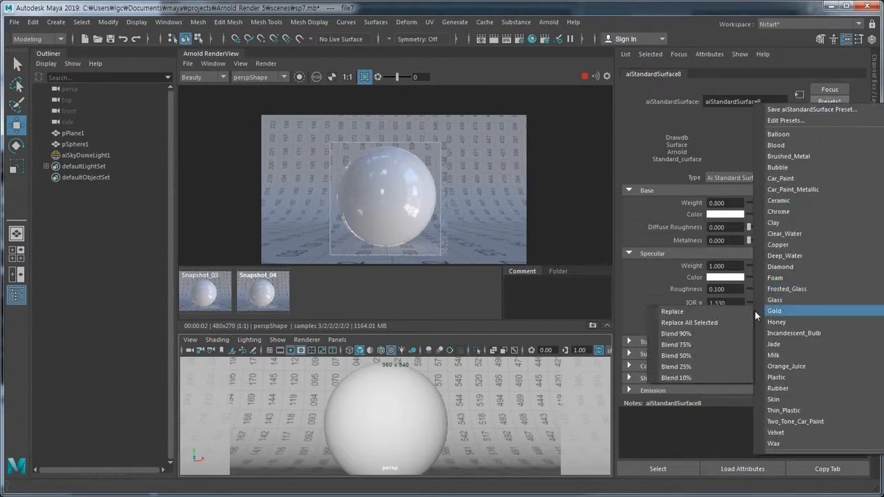
left_click(695, 310)
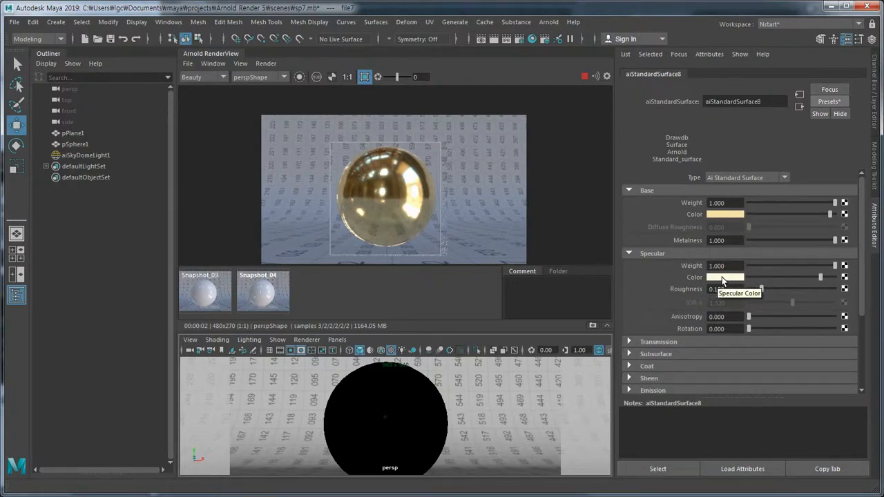
- Inspect the gold material's specular color in the color picker with its values shown as RGB, 0 to 255
left_click(722, 278)
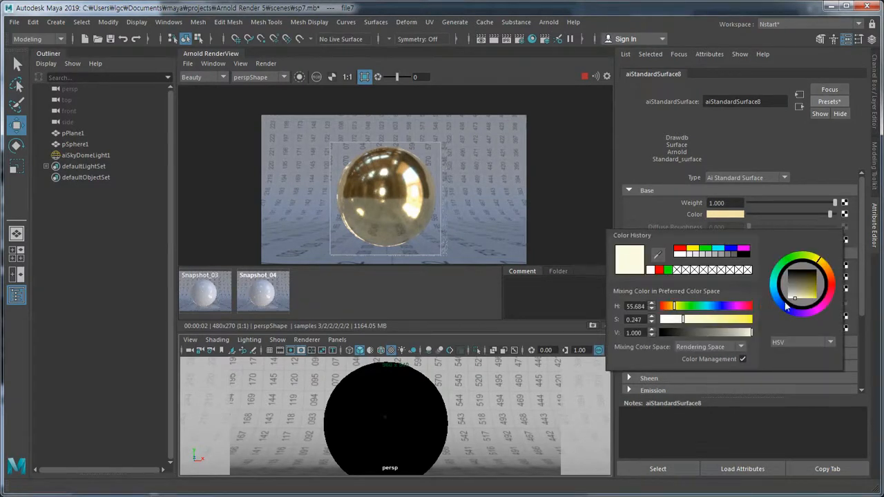
left_click(831, 343)
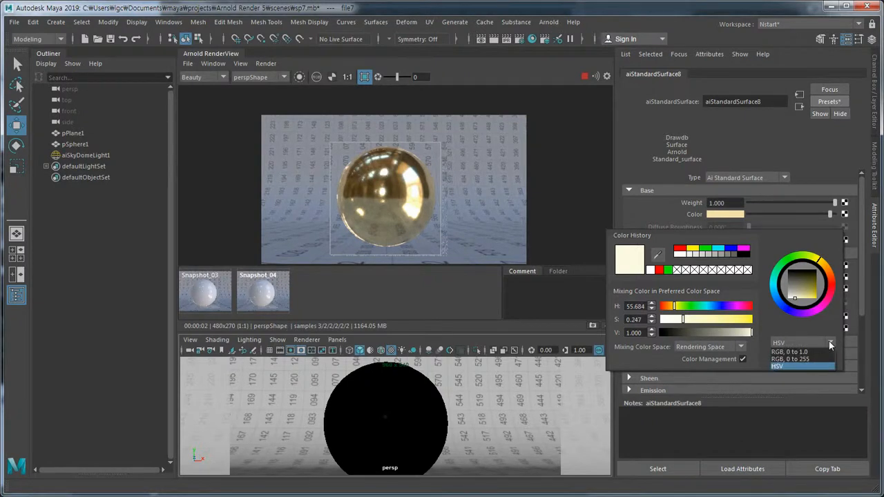
left_click(821, 359)
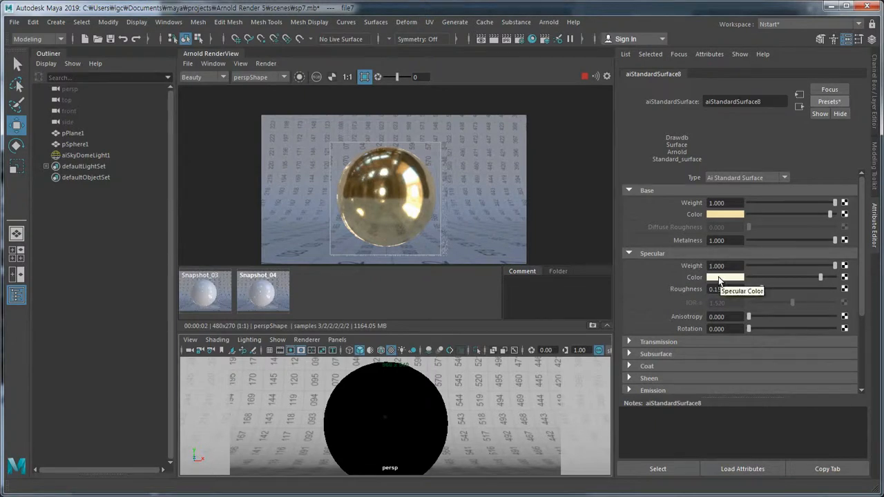
- Replace the material's settings with the Plastic preset to compare its base and specular values with gold
left_click(830, 101)
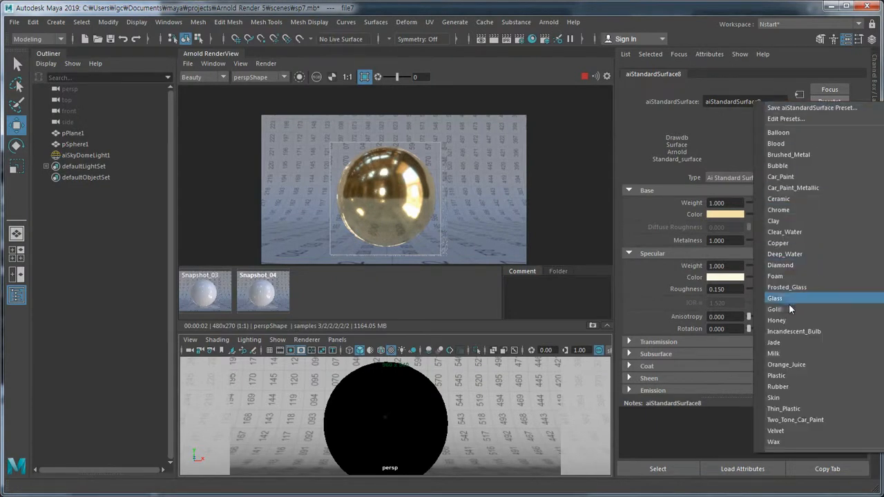
mouse_move(796, 353)
mouse_move(795, 374)
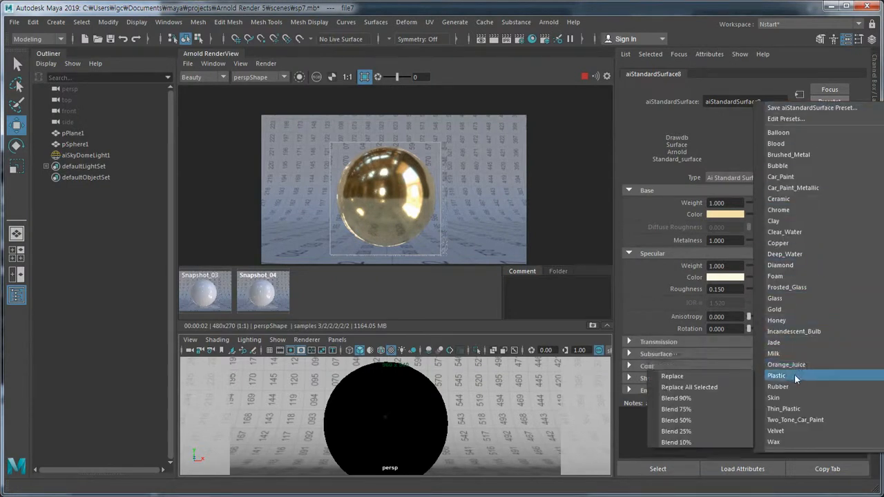
left_click(720, 373)
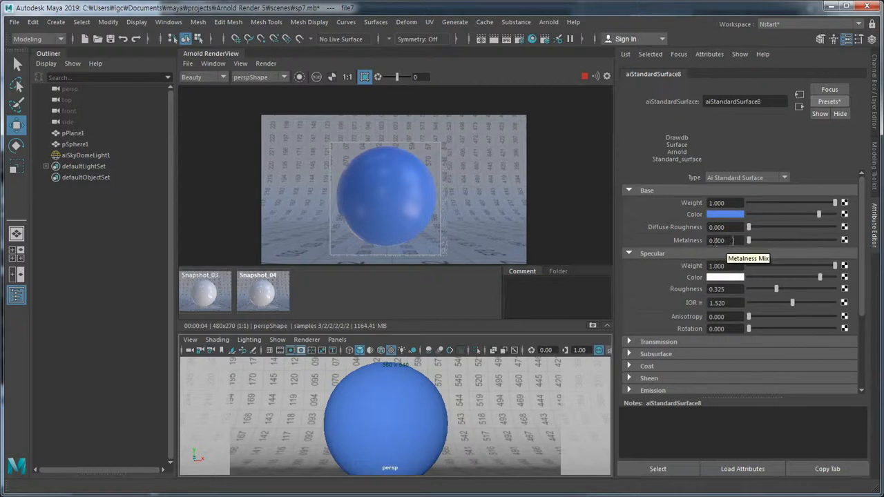
- Switch the material from plastic back to gold by replacing its settings with the Gold preset
left_click(829, 102)
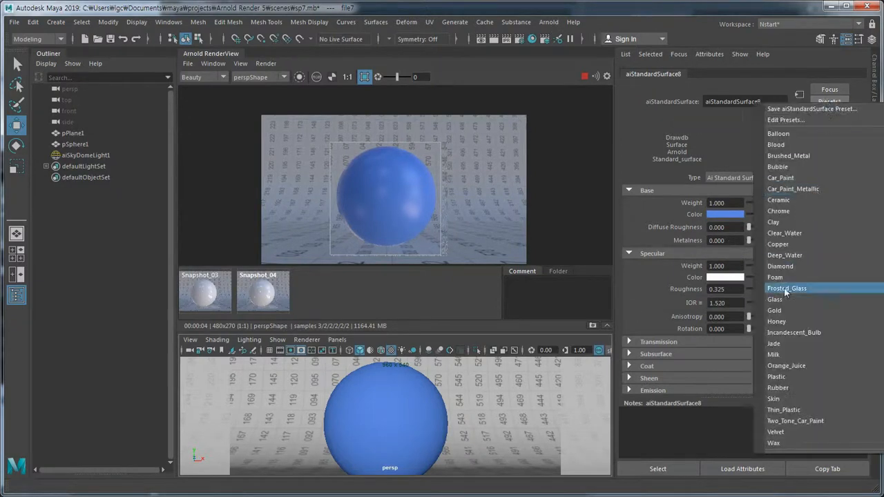
mouse_move(779, 316)
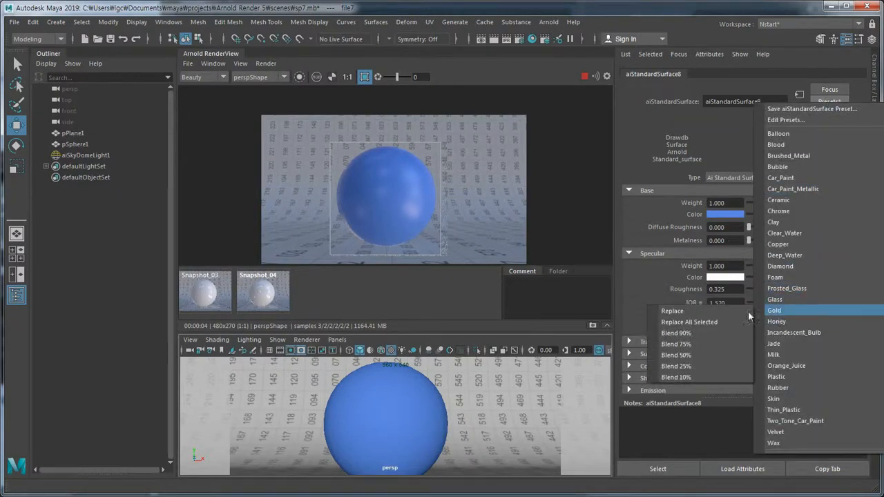
left_click(716, 312)
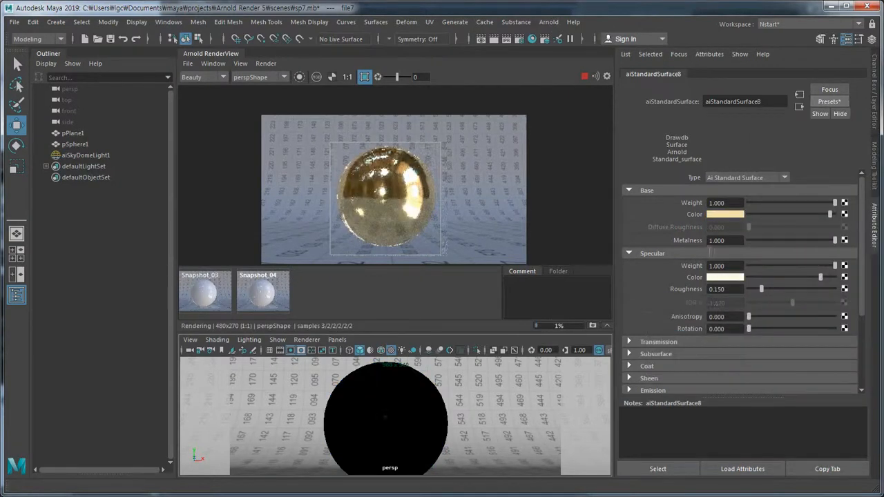